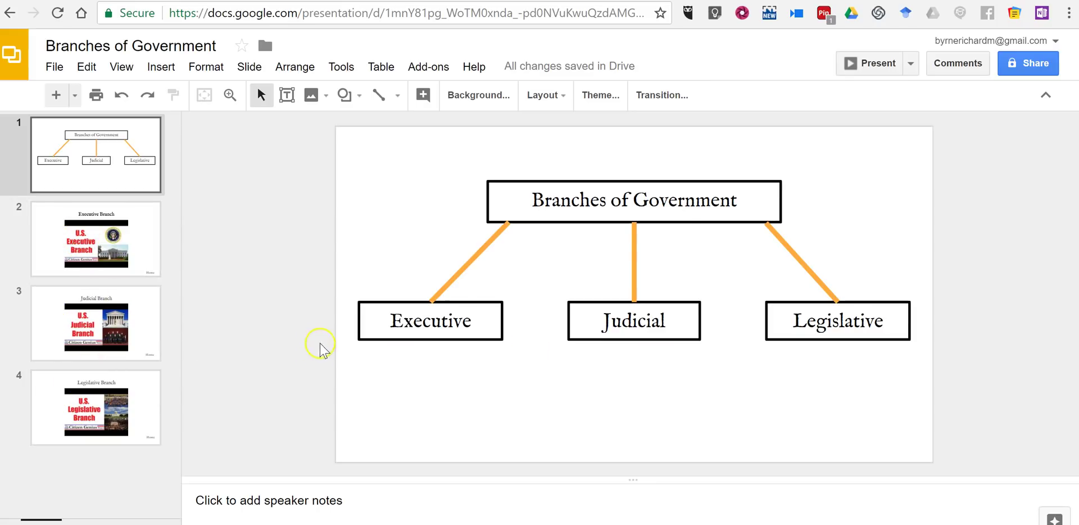
Link the word Executive to Slide 2: Executive Branch
left_click(402, 322)
left_click_drag(392, 322, 470, 329)
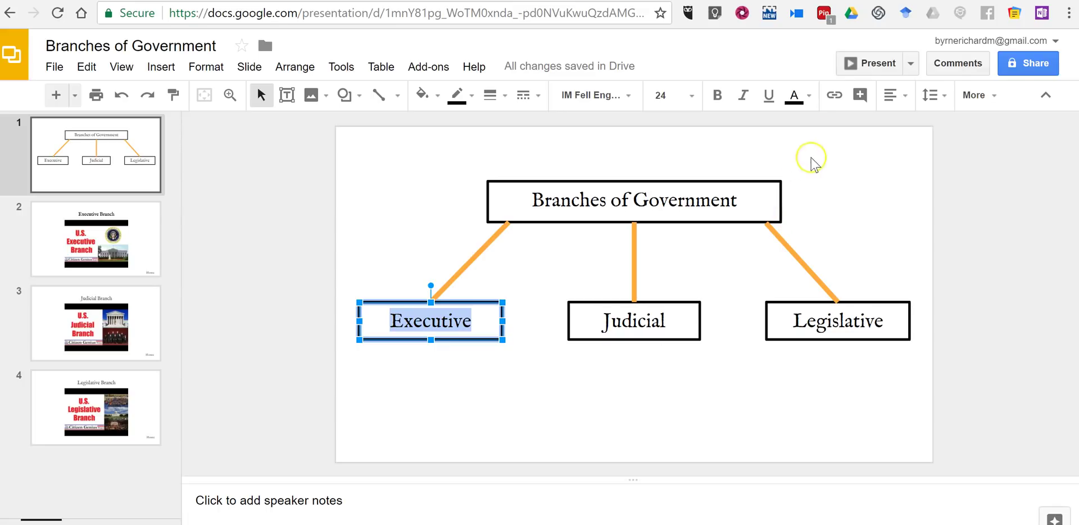
left_click(834, 95)
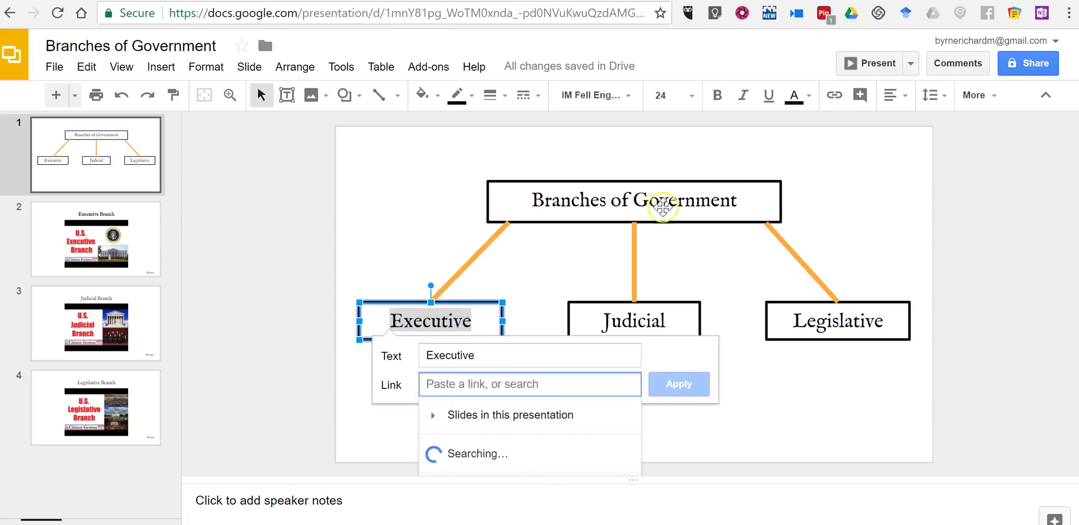
left_click(456, 416)
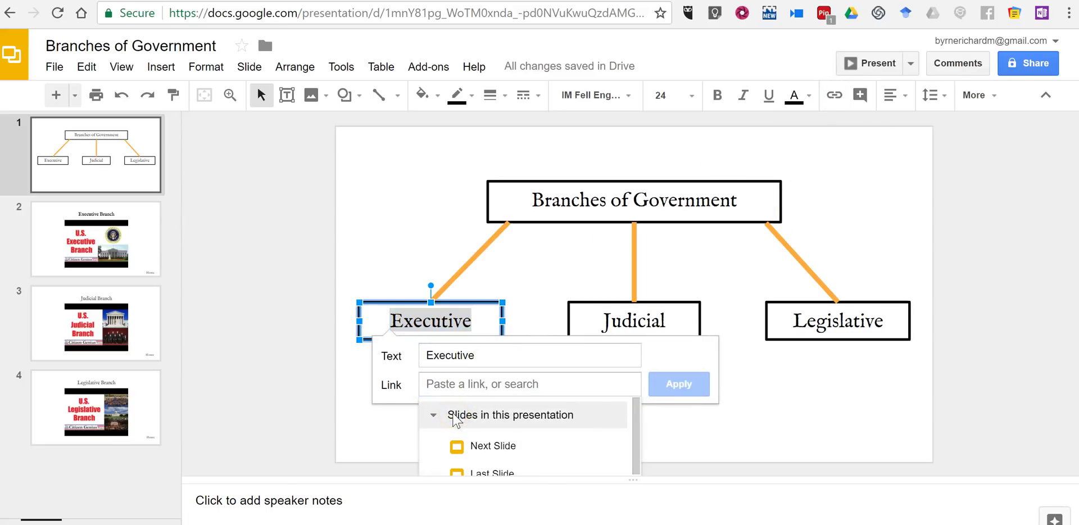
scroll(464, 423, "down", 3)
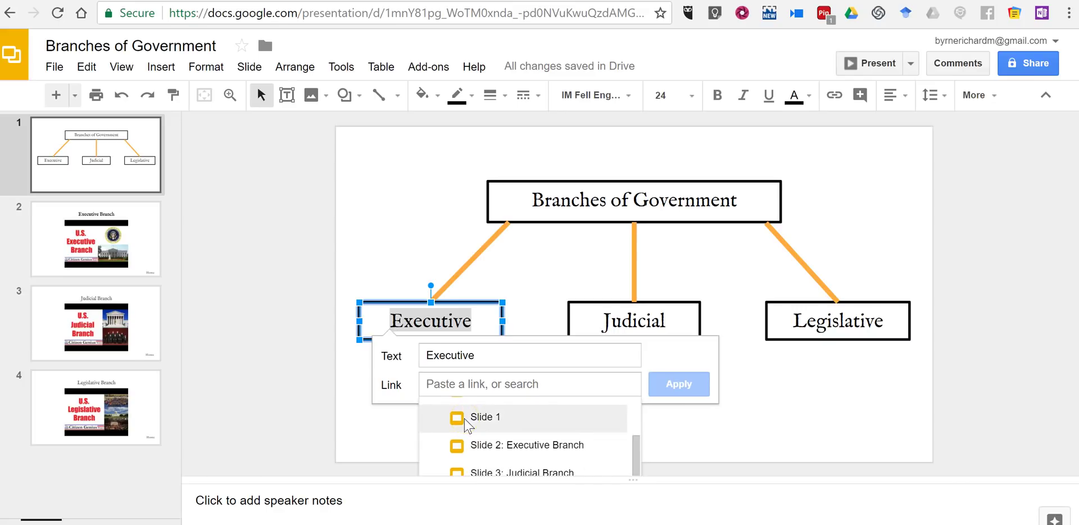
left_click(483, 447)
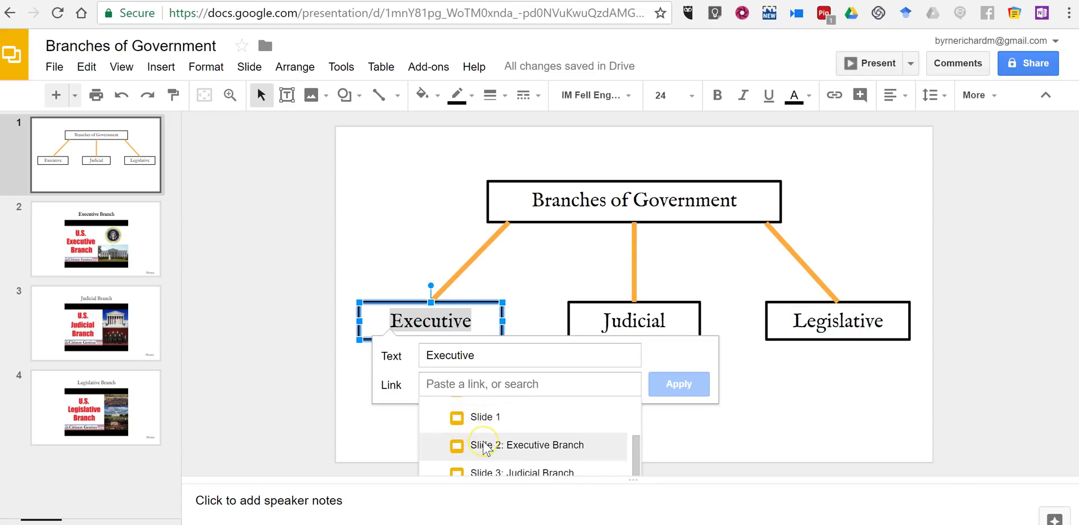
left_click(483, 447)
left_click(683, 384)
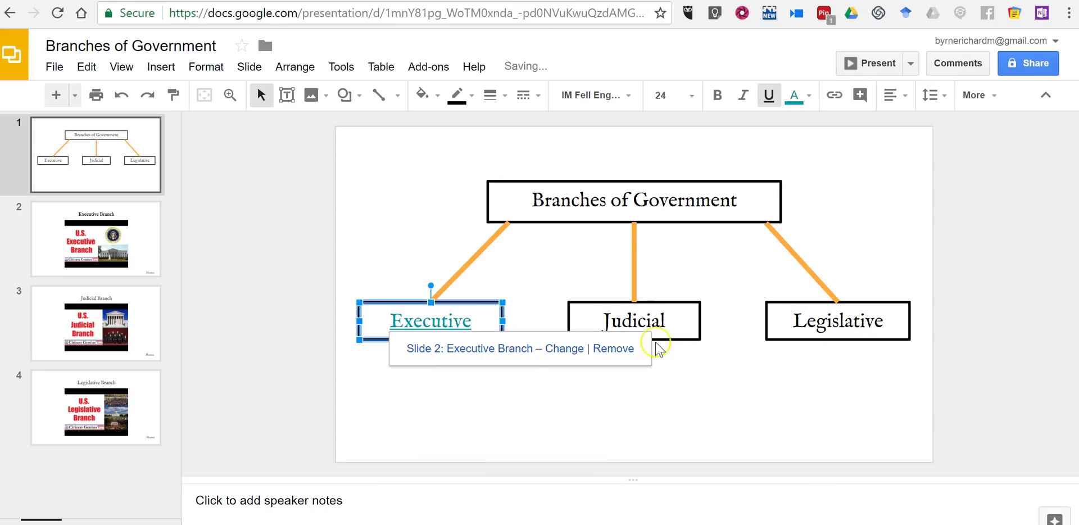
Link the word Judicial to Slide 3: Judicial Branch
left_click(605, 318)
left_click_drag(604, 319, 669, 326)
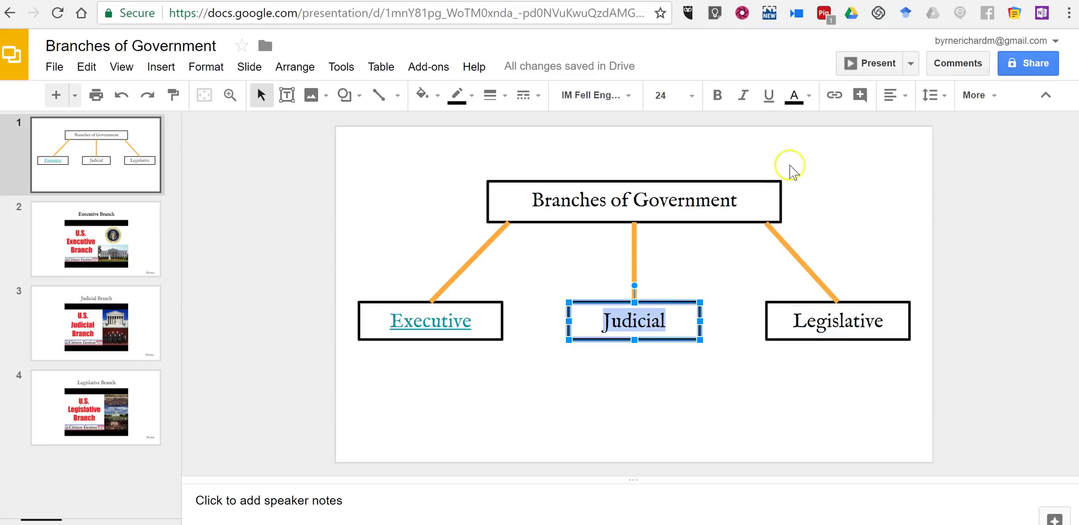
left_click(834, 95)
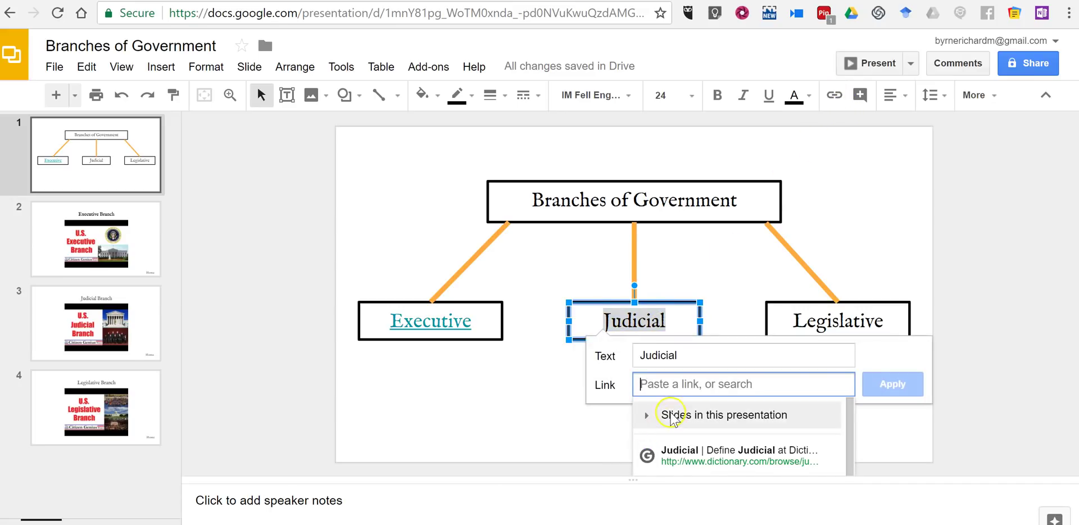
left_click(647, 415)
scroll(729, 430, "down", 3)
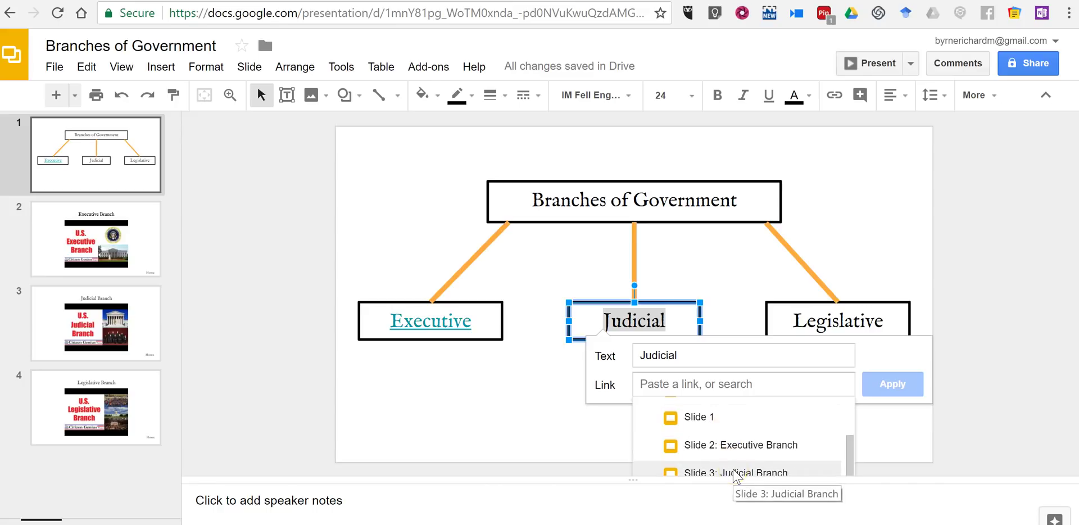
left_click(735, 474)
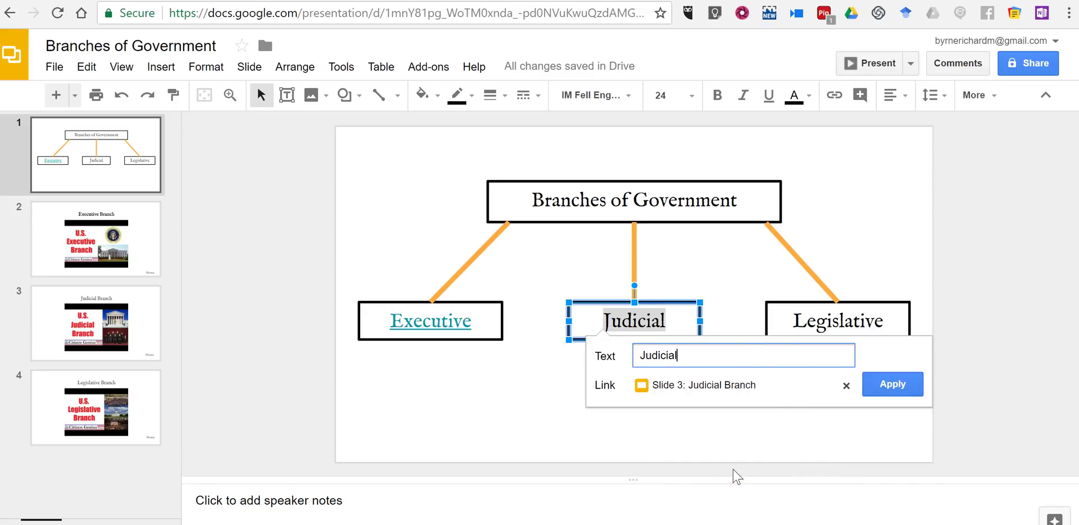
left_click(889, 384)
Link the word Legislative to Slide 4: Legislative Branch, then deselect the box
left_click(793, 320)
left_click_drag(797, 322, 876, 313)
left_click(834, 95)
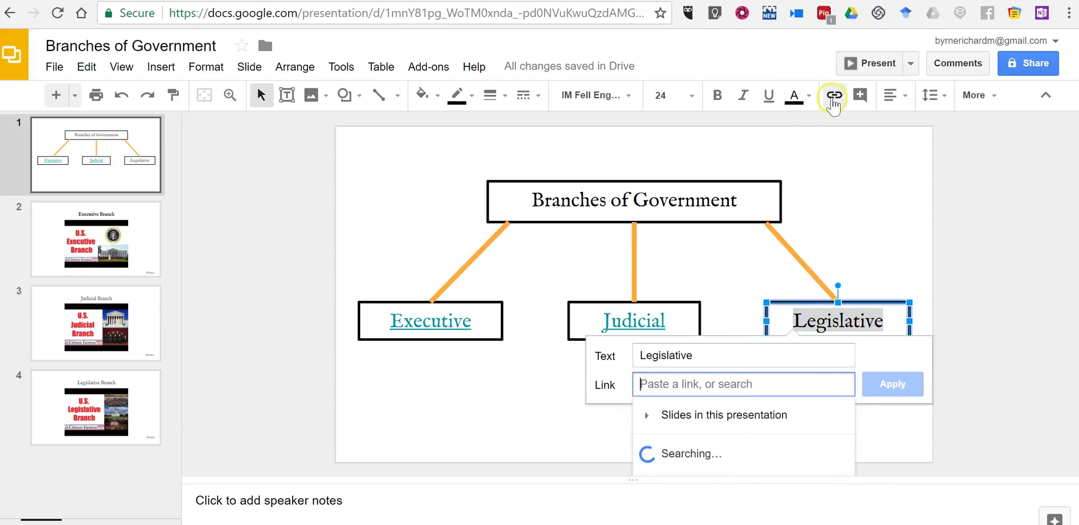
left_click(697, 415)
scroll(705, 427, "down", 3)
scroll(707, 428, "down", 3)
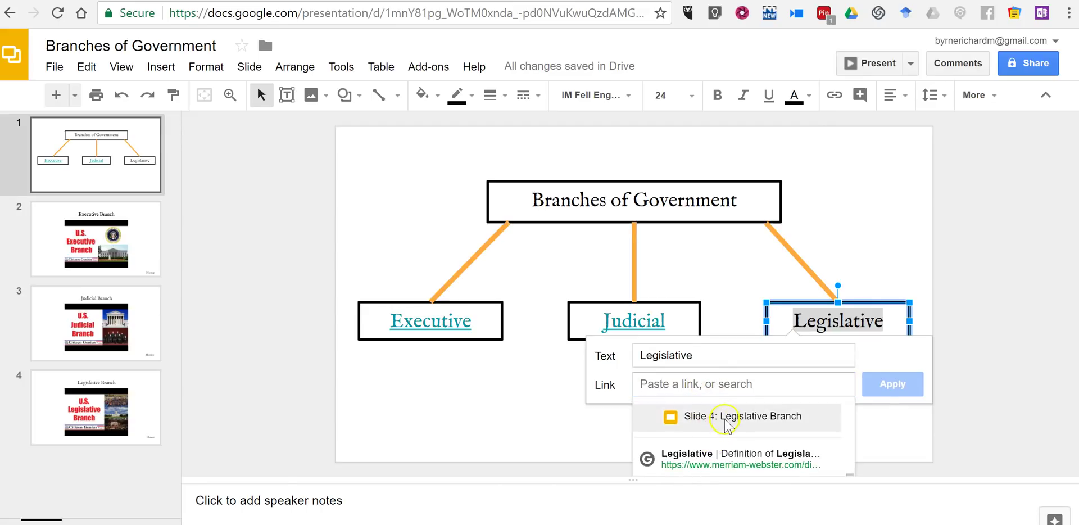
left_click(709, 418)
left_click(898, 386)
left_click(818, 404)
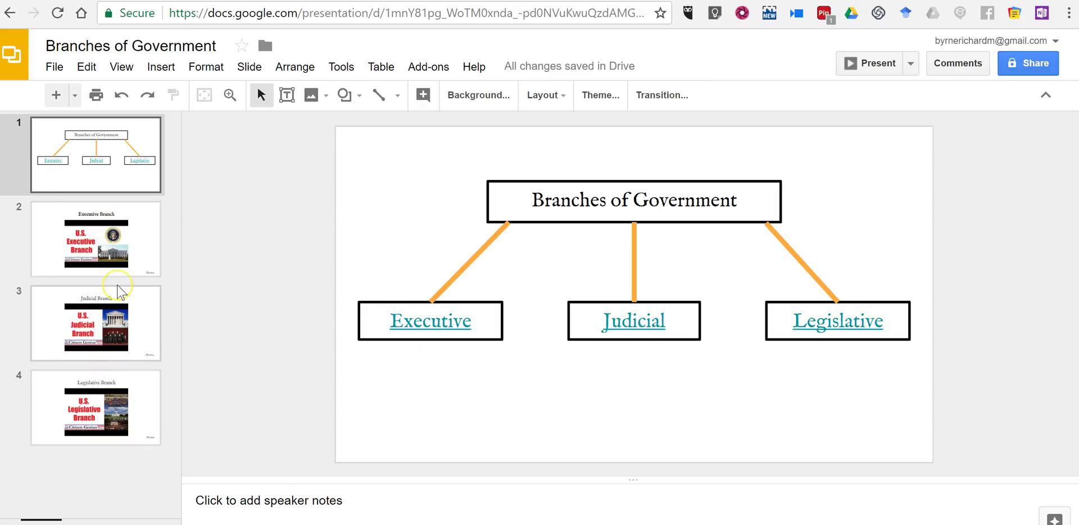
On slide 2 (Executive Branch), select the Home text and start a link to a slide in this presentation
left_click(139, 252)
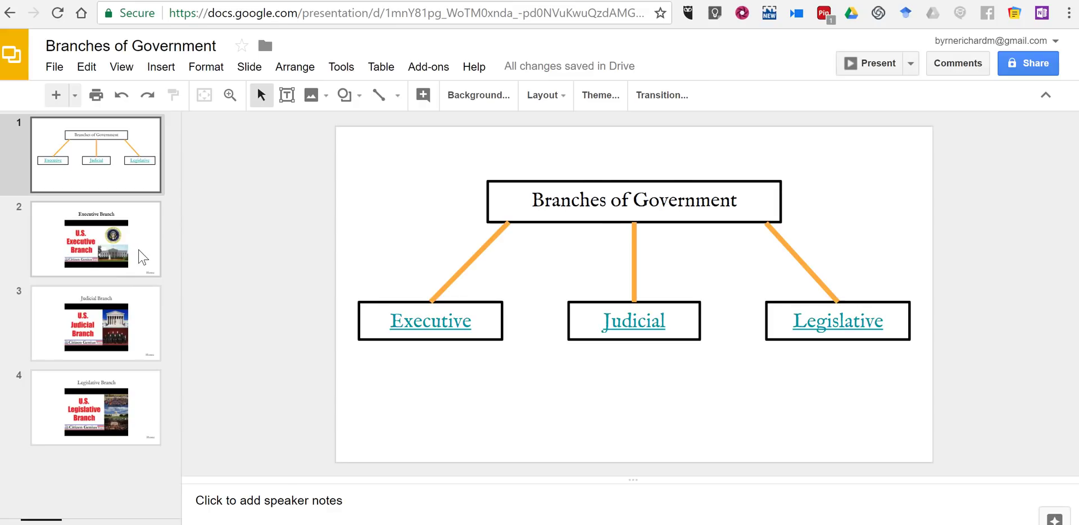
left_click(142, 258)
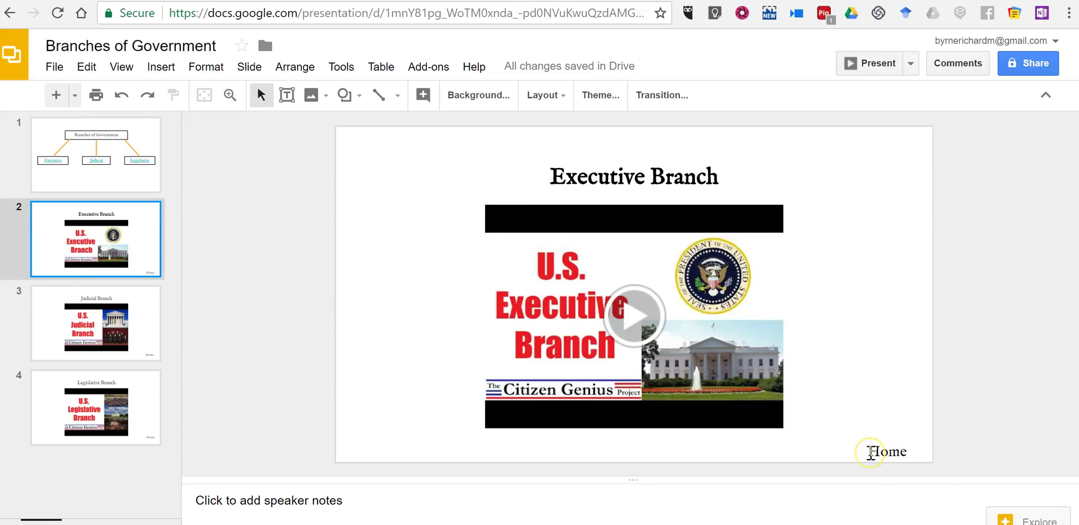
left_click(870, 453)
left_click_drag(871, 453, 908, 448)
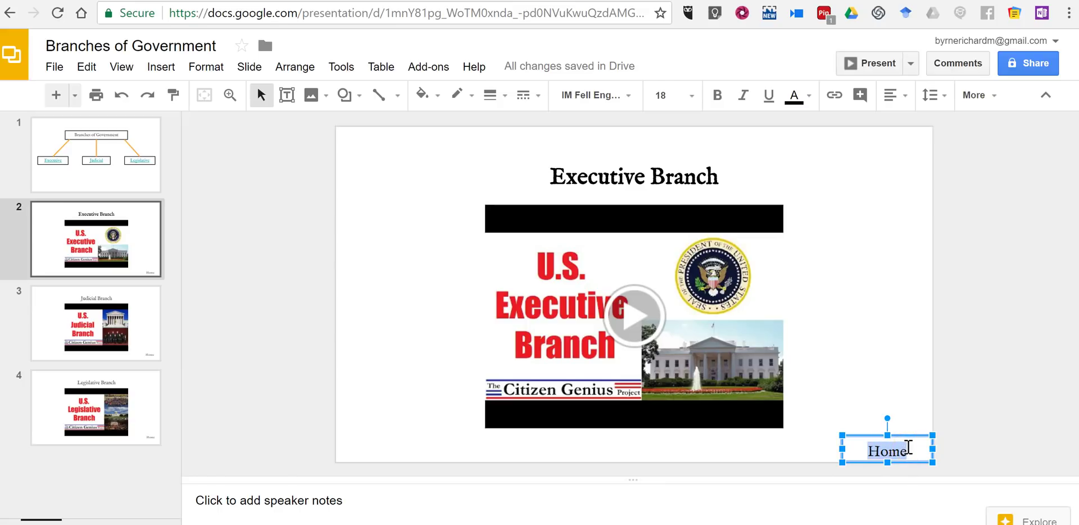
left_click(834, 95)
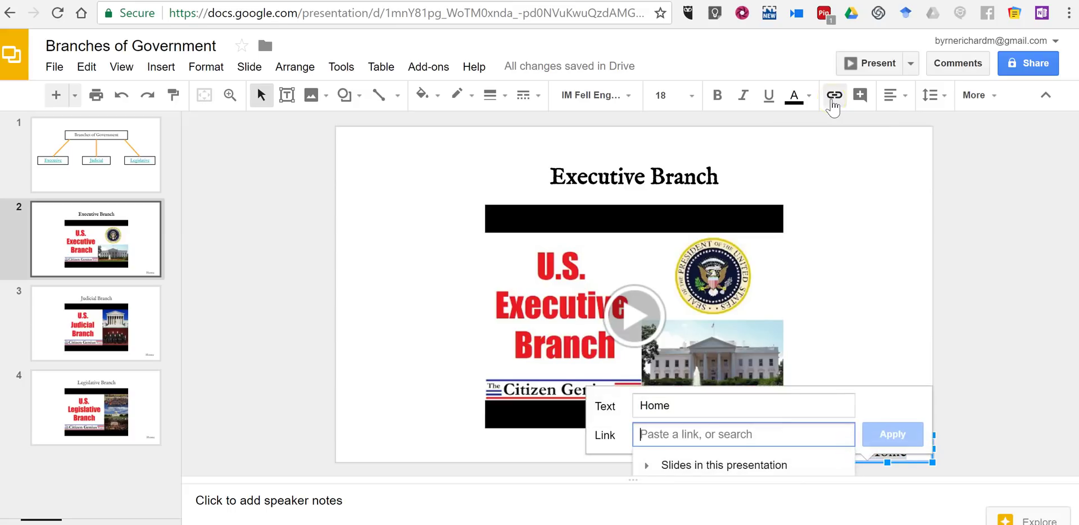
left_click(743, 467)
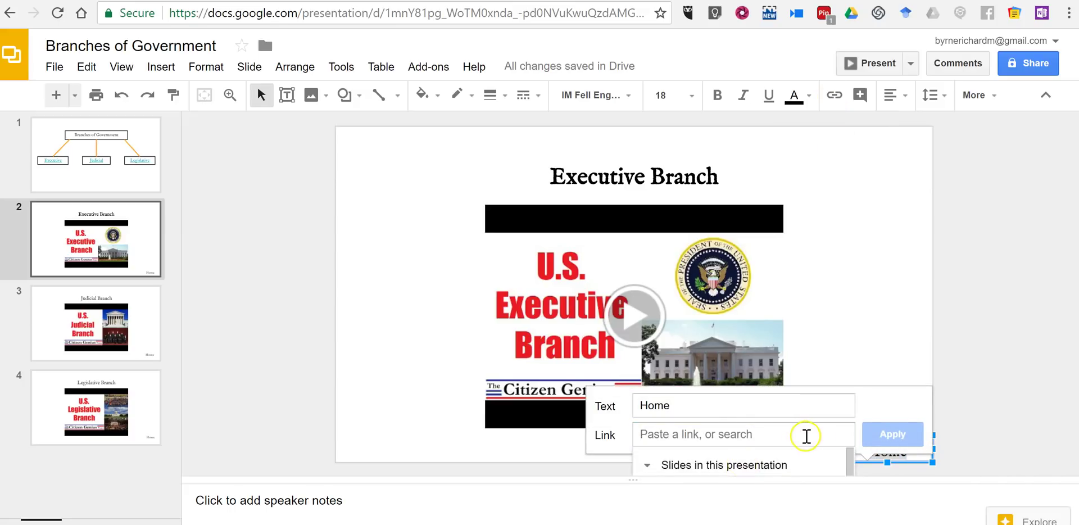
Make Home link to Previous Slide, then collapse the speaker notes
scroll(814, 465, "down", 2)
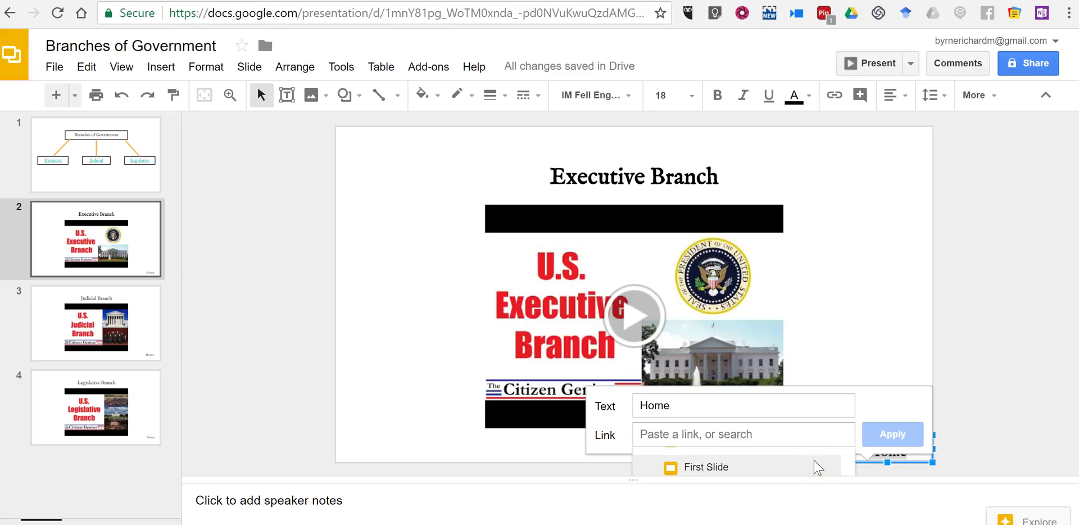
scroll(816, 465, "up", 2)
left_click(850, 462)
mouse_move(850, 462)
left_mouse_down()
mouse_move(850, 483)
mouse_move(838, 474)
left_mouse_up()
left_click(775, 471)
left_click(891, 437)
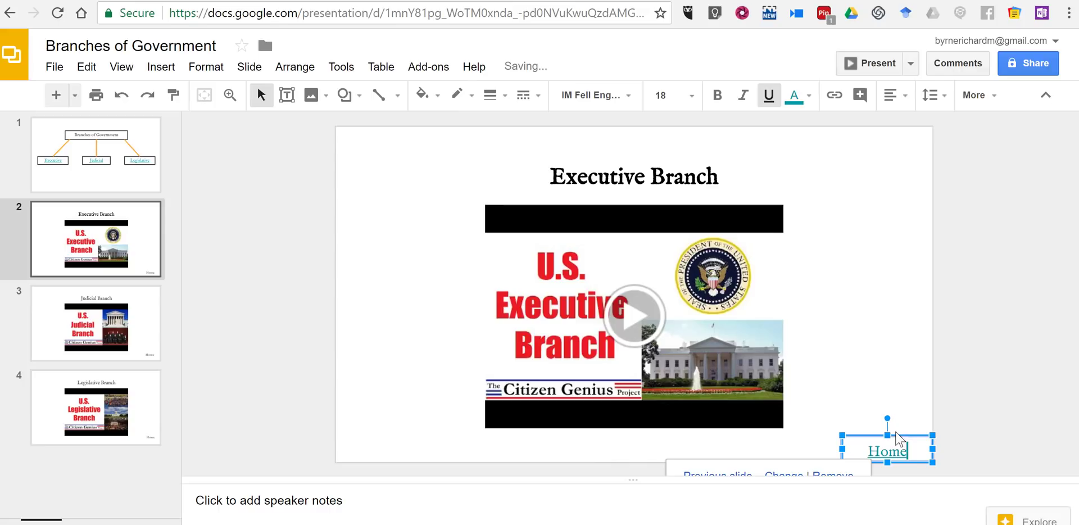
left_click(876, 343)
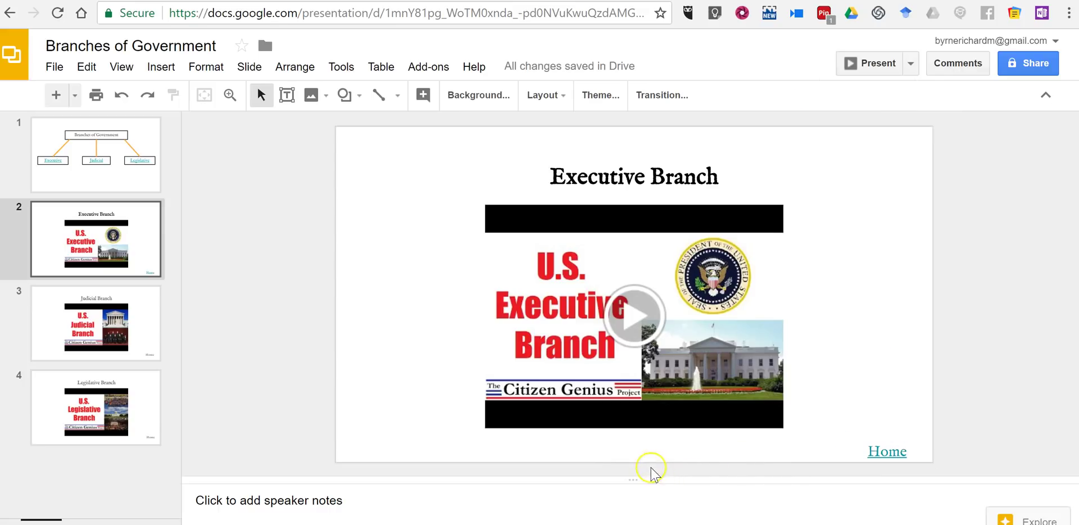
left_click_drag(634, 484, 631, 508)
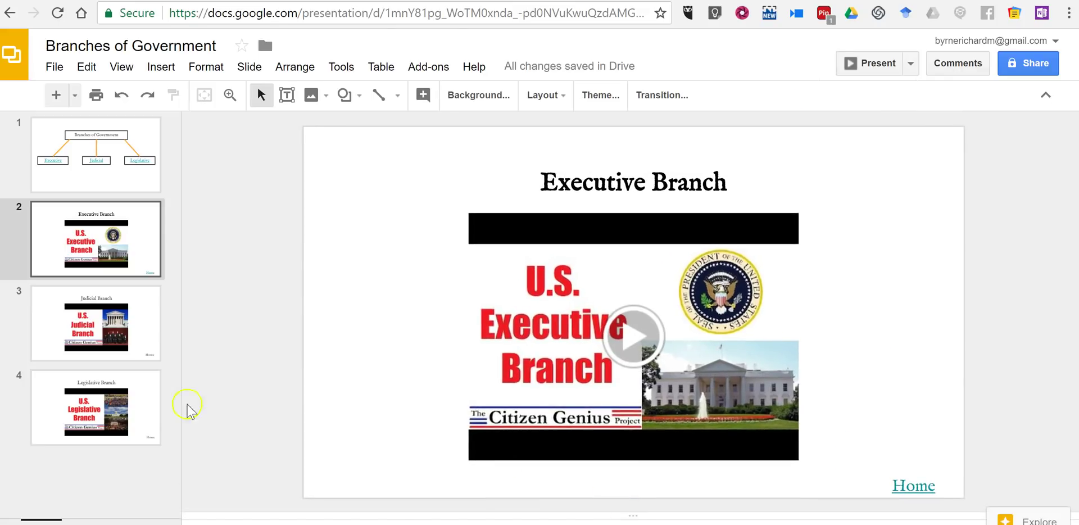
Link the Home text on the Judicial Branch slide to First Slide
left_click(138, 312)
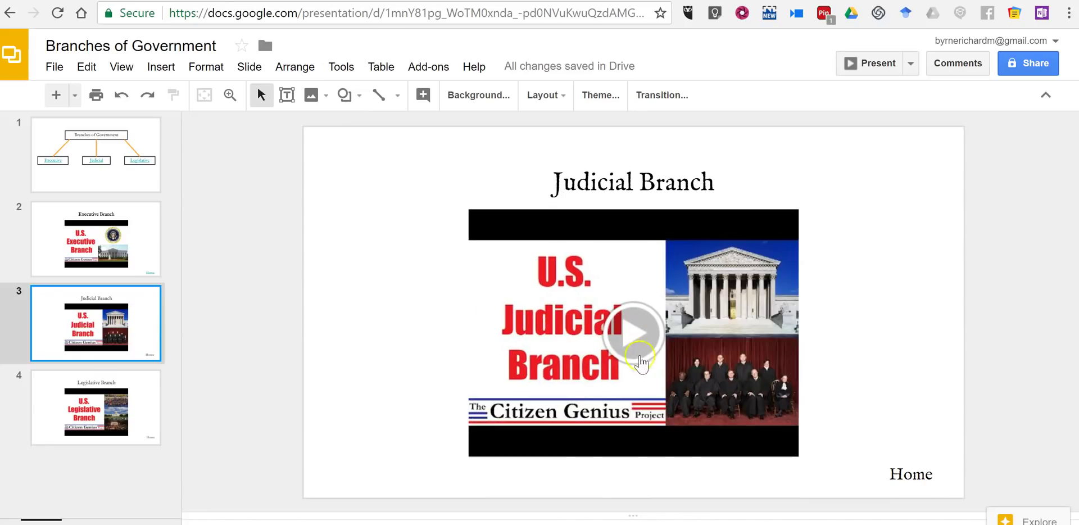
double_click(892, 474)
left_click(843, 103)
left_click(722, 495)
scroll(774, 496, "down", 2)
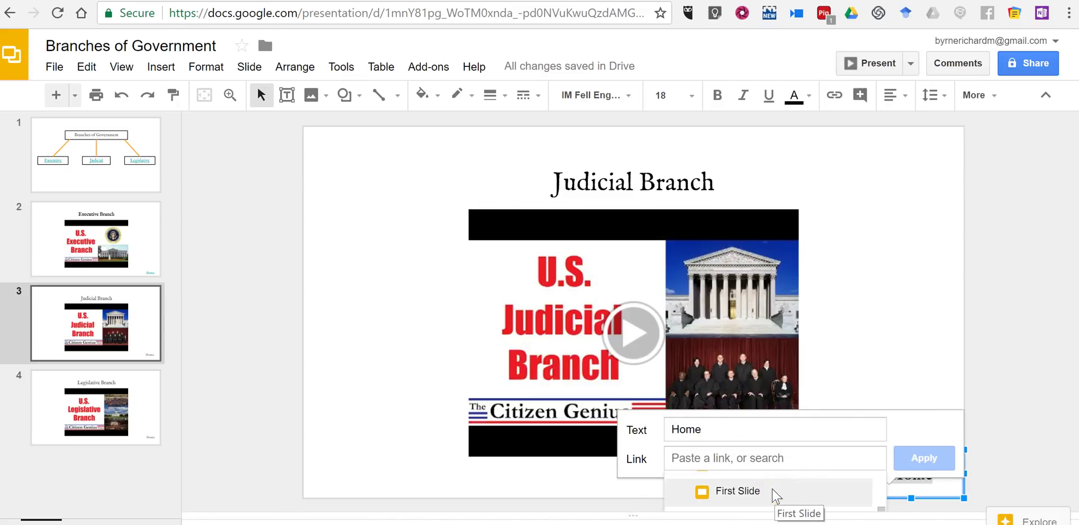
left_click(778, 494)
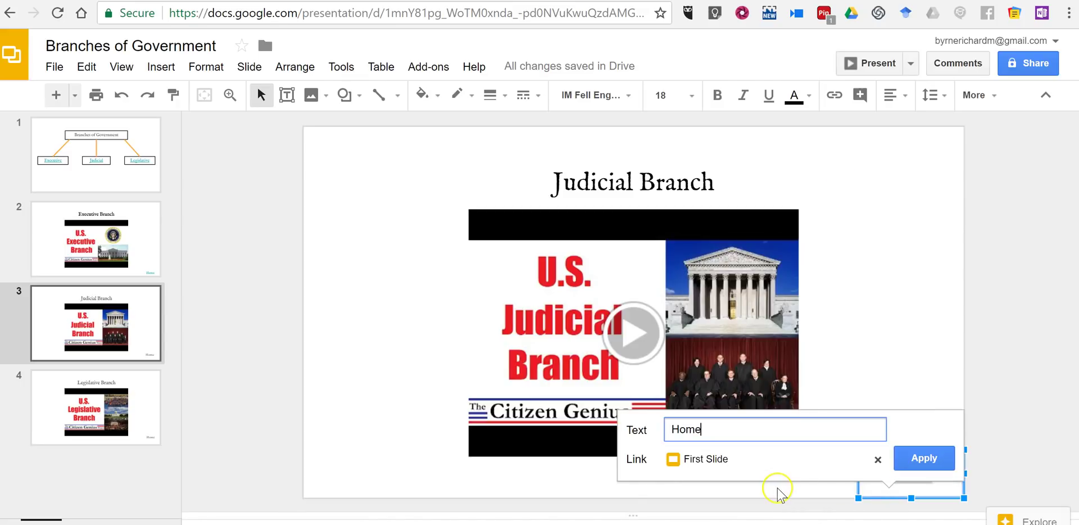
left_click(925, 457)
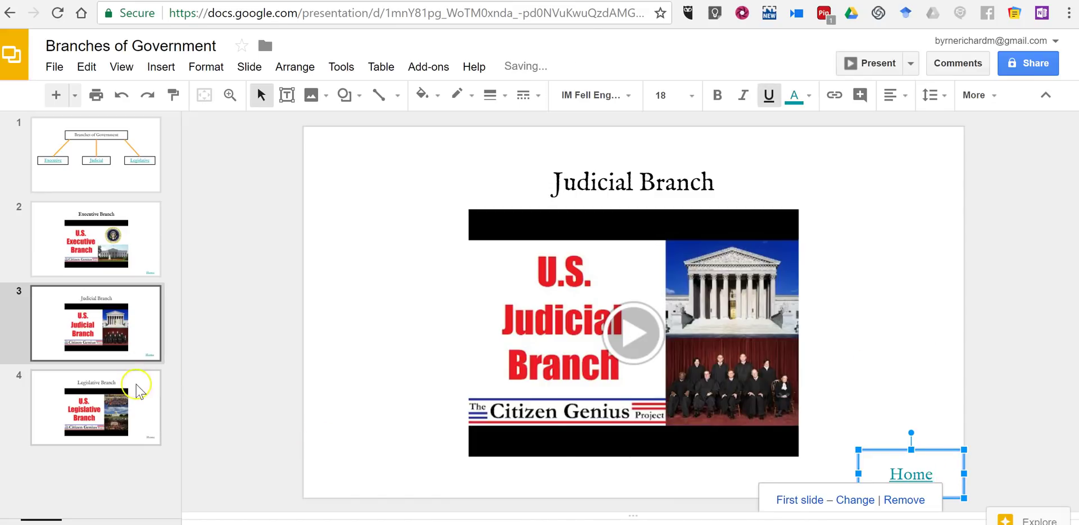
Link Home on the Legislative Branch slide to First Slide, then return to slide 1
left_click(137, 389)
double_click(898, 465)
left_click(834, 95)
left_click(712, 483)
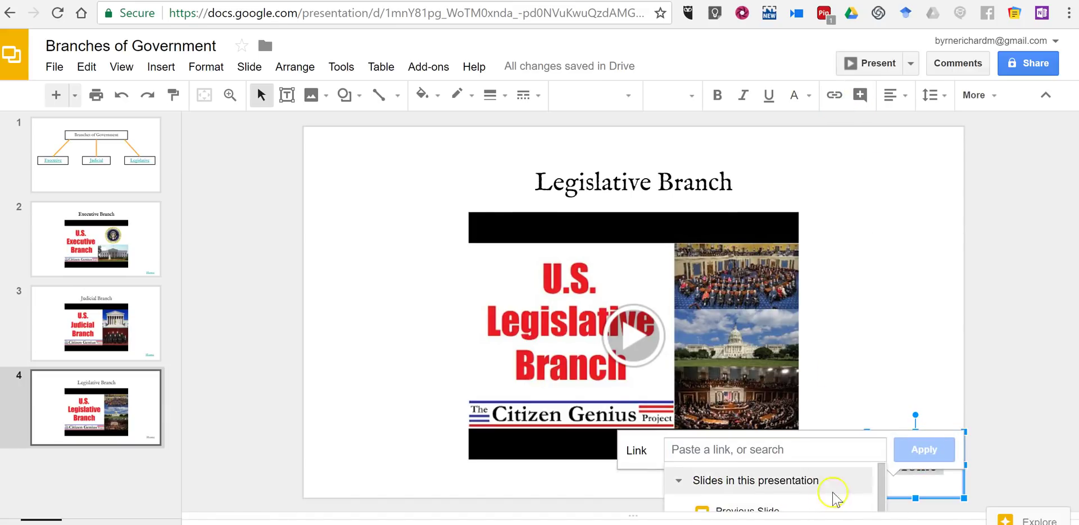
left_click_drag(882, 474, 880, 511)
left_click(826, 508)
left_click(925, 449)
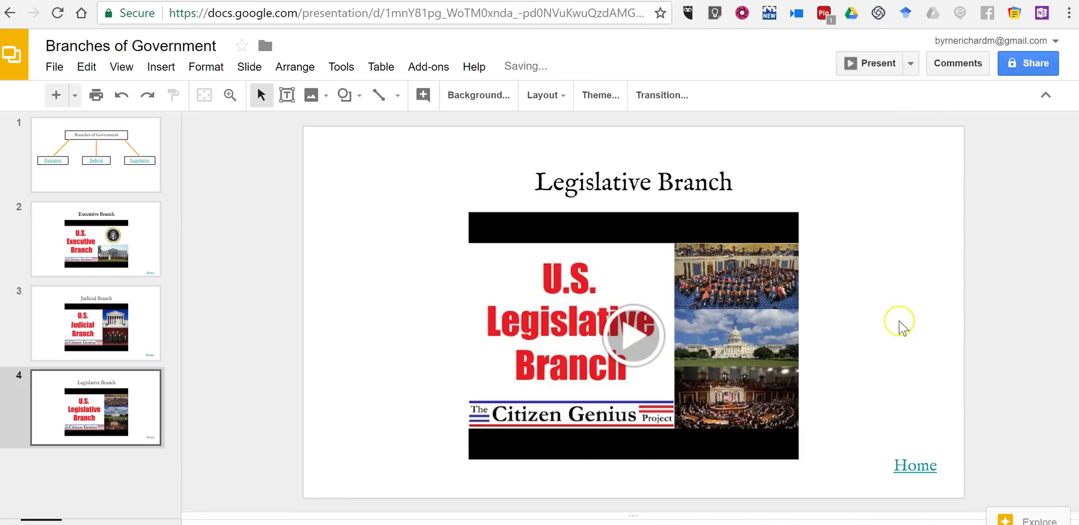
left_click(115, 181)
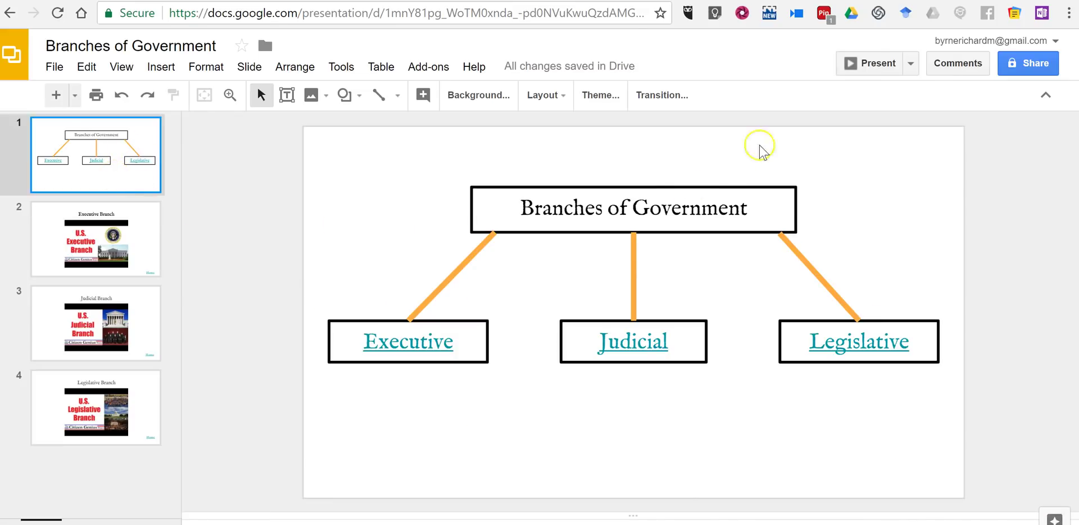
left_click(875, 62)
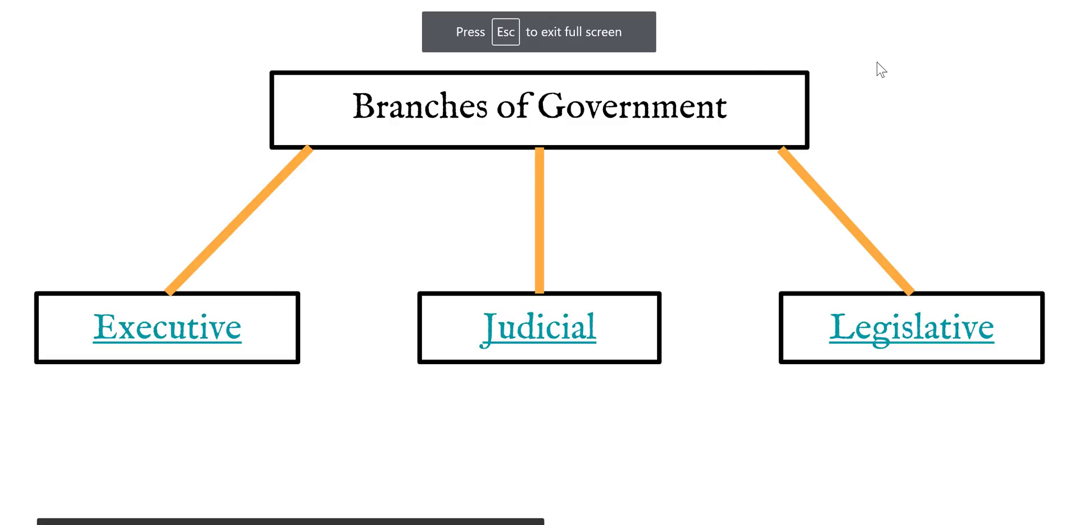